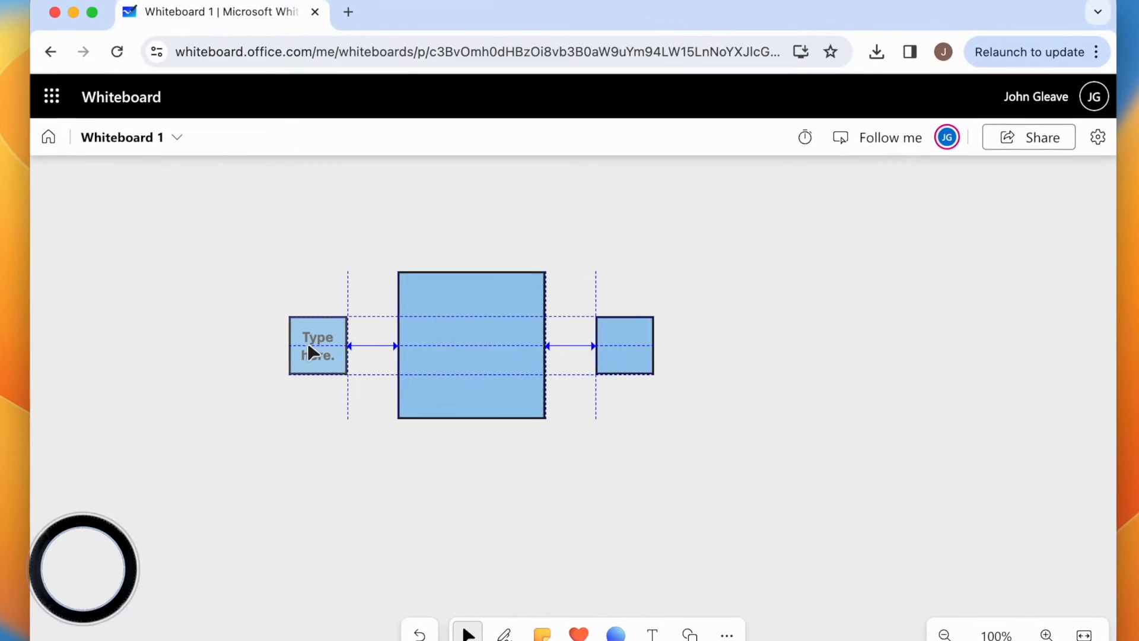
Move the left small square beneath the right small square and select both small squares together
left_click_drag(304, 342, 300, 351)
left_click(374, 401)
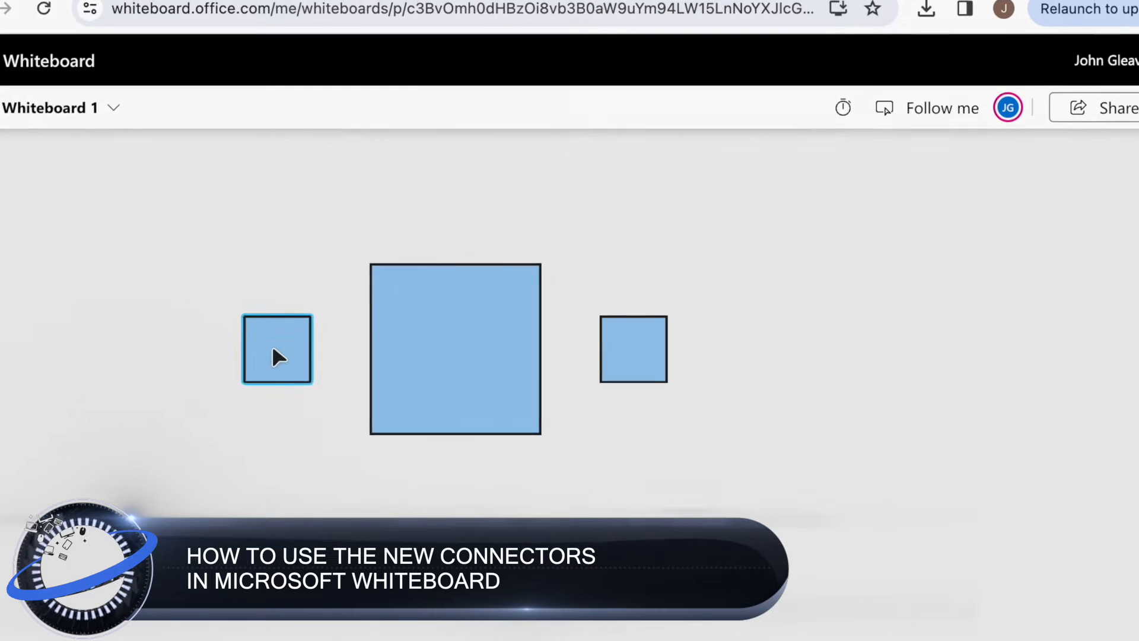
left_click(292, 354)
mouse_move(262, 346)
left_mouse_down()
mouse_move(664, 434)
mouse_move(632, 435)
left_mouse_up()
left_click(649, 366, "ctrl")
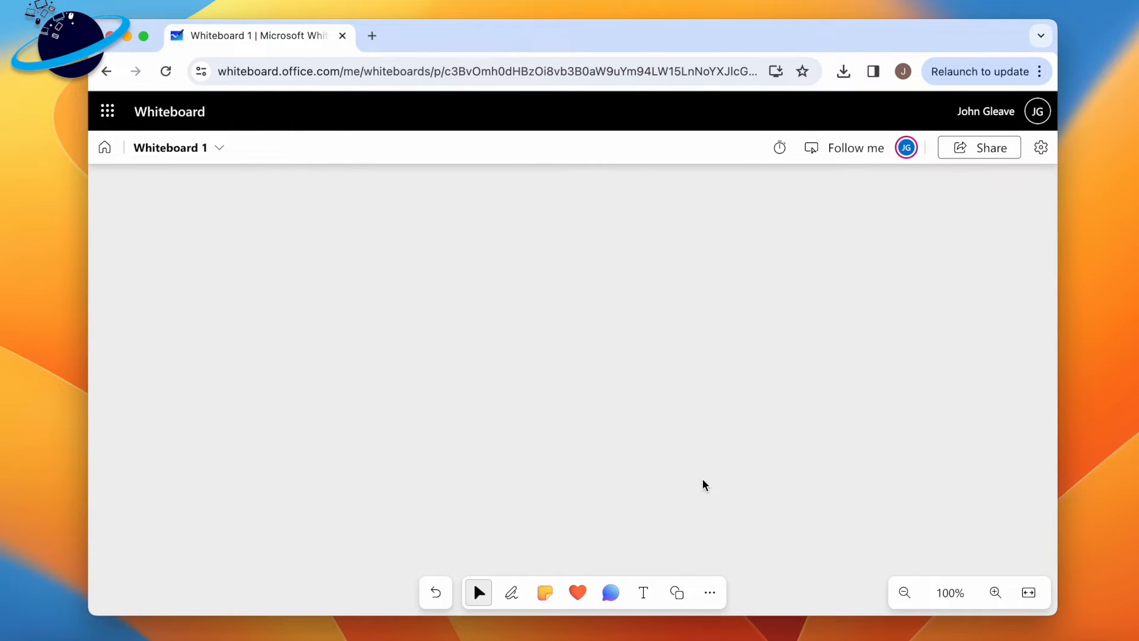
Place a blue rectangle from the Shapes list onto the empty board
left_click(690, 599)
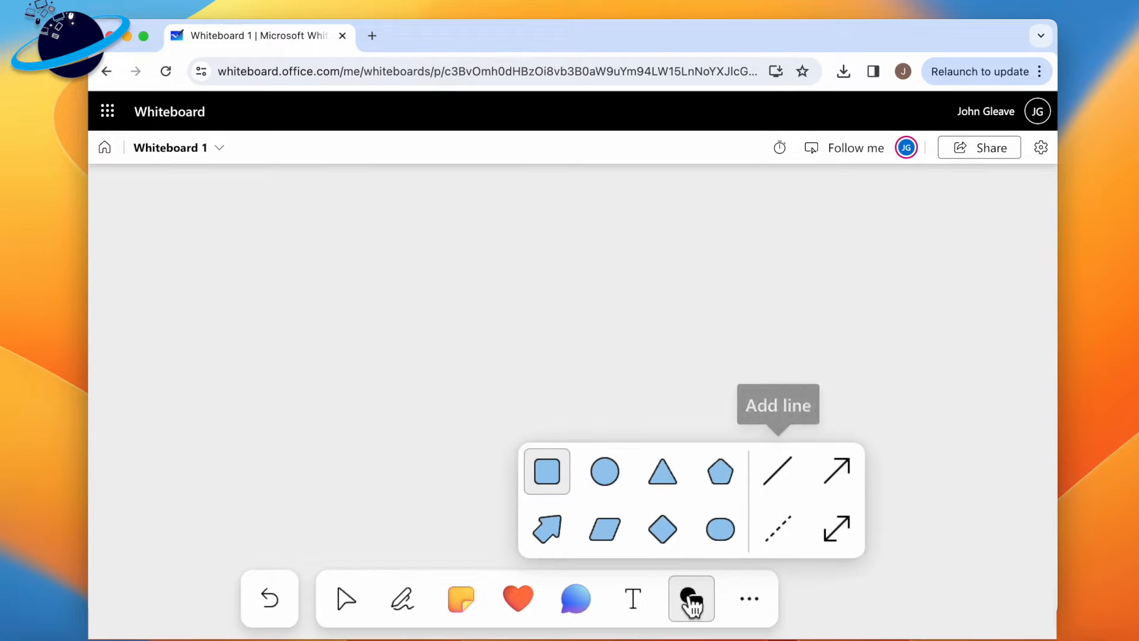
left_click(548, 481)
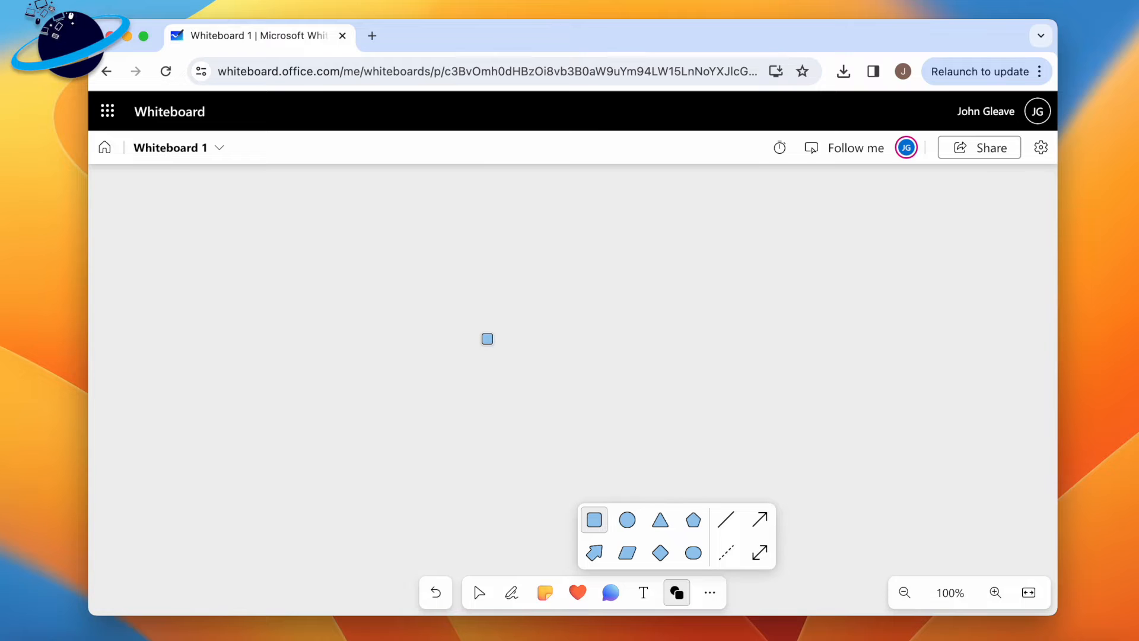
left_click(488, 339)
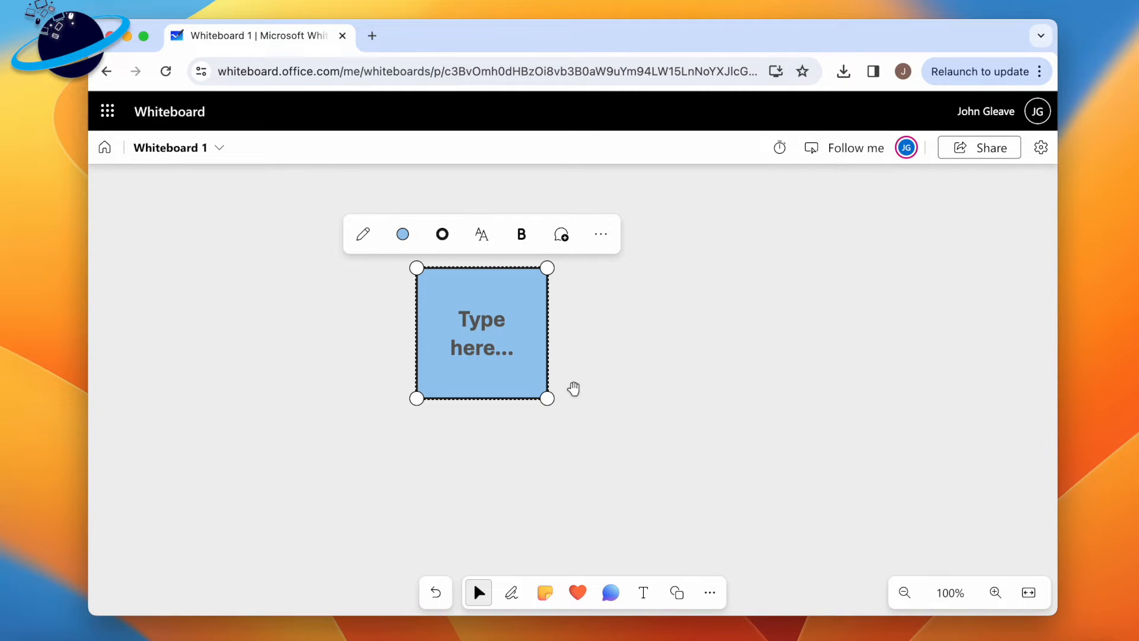
Duplicate the rectangle and shrink the copy into a smaller square on its right
left_click(574, 389)
key("ctrl+v")
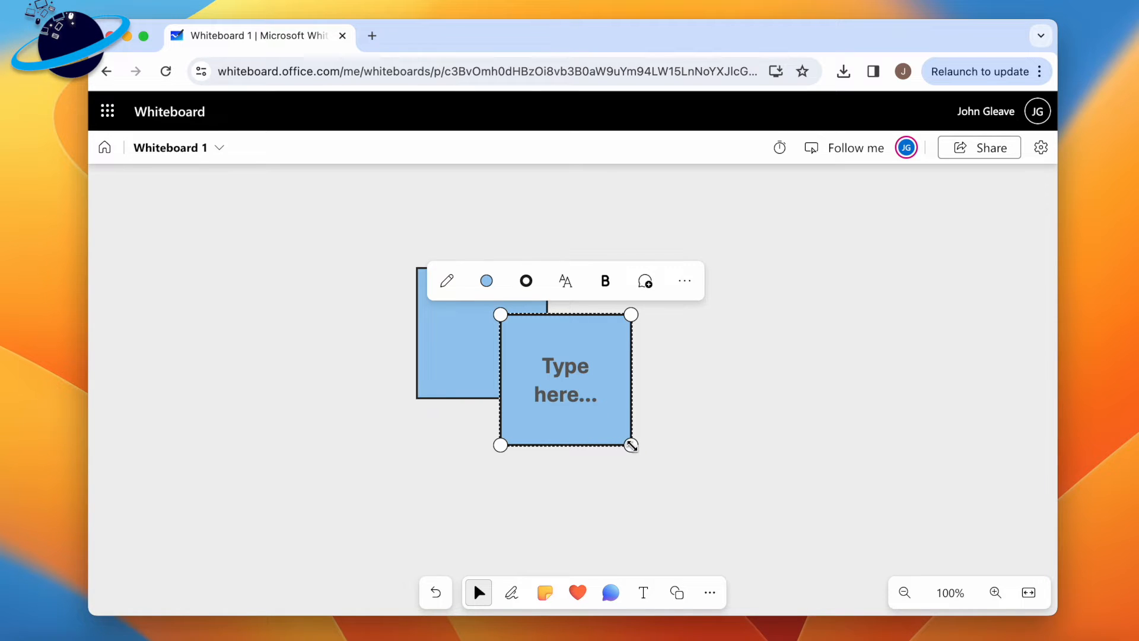
mouse_move(631, 446)
left_mouse_down()
mouse_move(546, 365)
mouse_move(623, 301)
left_mouse_up()
Reselect the small square and drag it down over the big square toward its centre guides
left_click(692, 306)
left_click(623, 294)
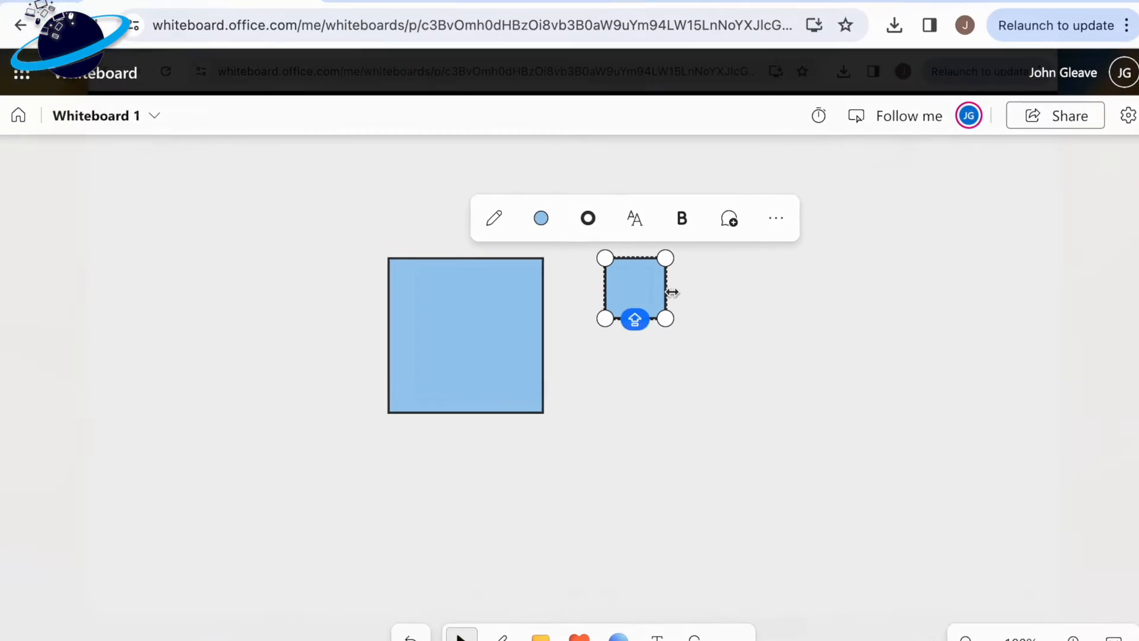
left_click(691, 304)
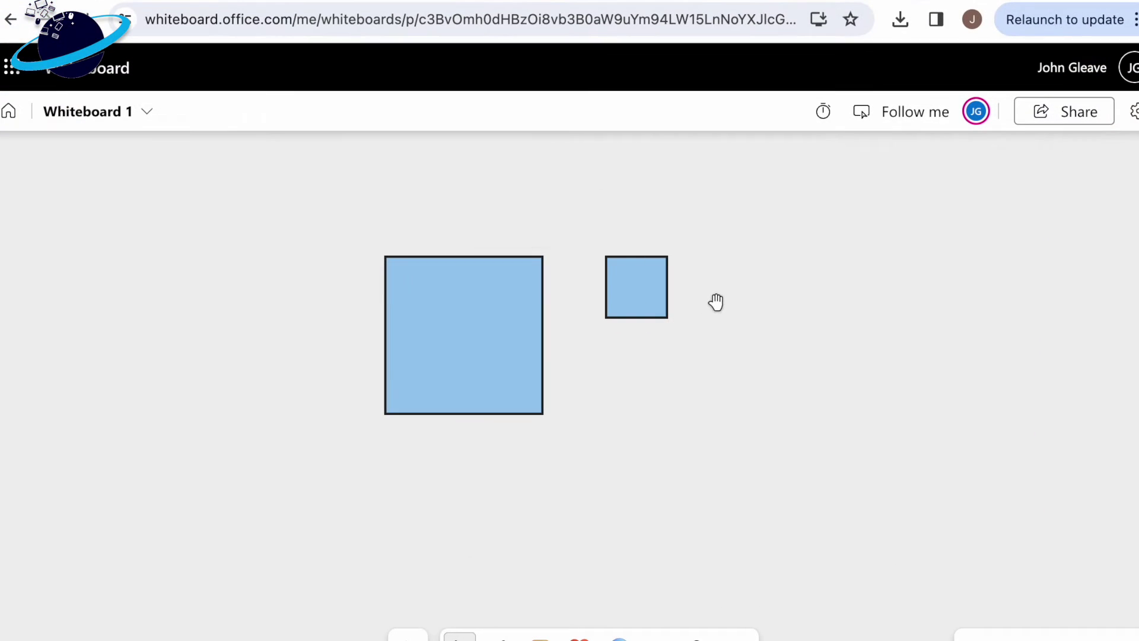
left_click(641, 289)
mouse_move(643, 291)
left_mouse_down()
mouse_move(646, 435)
mouse_move(631, 456)
mouse_move(558, 501)
mouse_move(407, 507)
mouse_move(427, 455)
mouse_move(428, 478)
mouse_move(423, 424)
mouse_move(554, 409)
left_mouse_up()
Snap the small square to the big square's centre, then move it back out to the right
left_click_drag(480, 355, 473, 337)
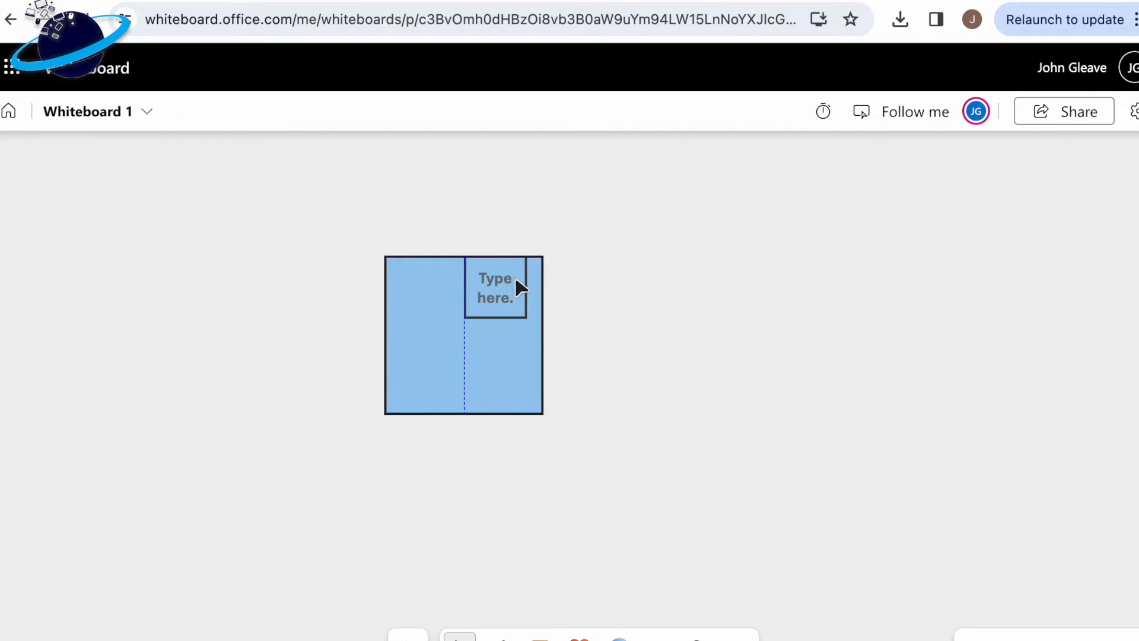
mouse_move(523, 283)
left_mouse_down()
mouse_move(454, 288)
mouse_move(446, 318)
mouse_move(475, 331)
mouse_move(645, 328)
left_mouse_up()
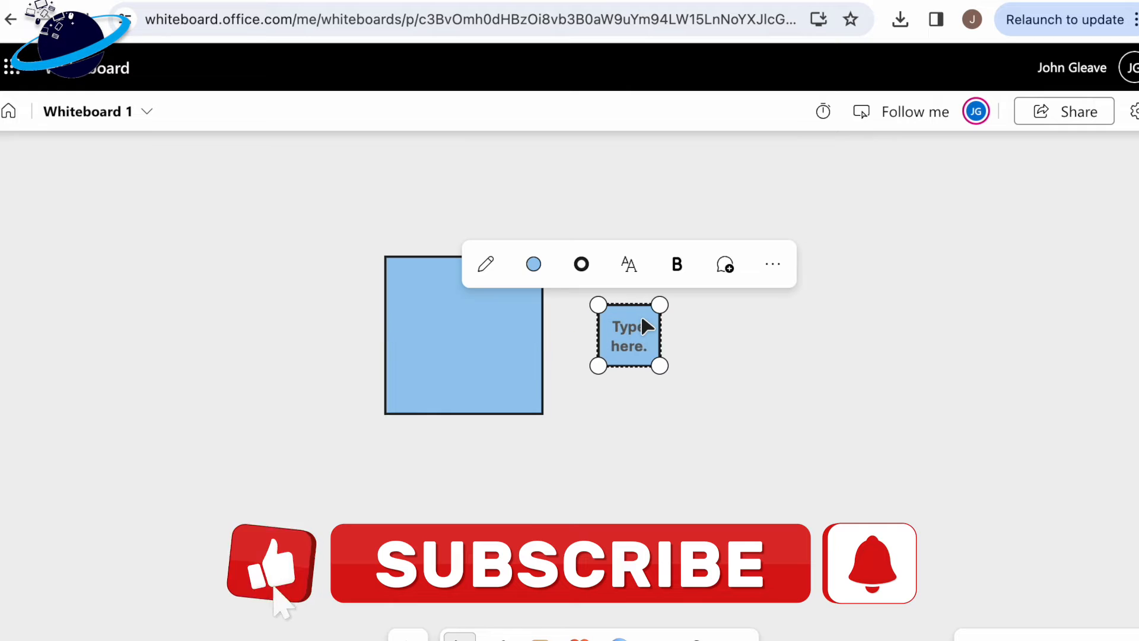
Duplicate the small square and drop the copy on the big square's left with equal spacing
left_click(682, 344)
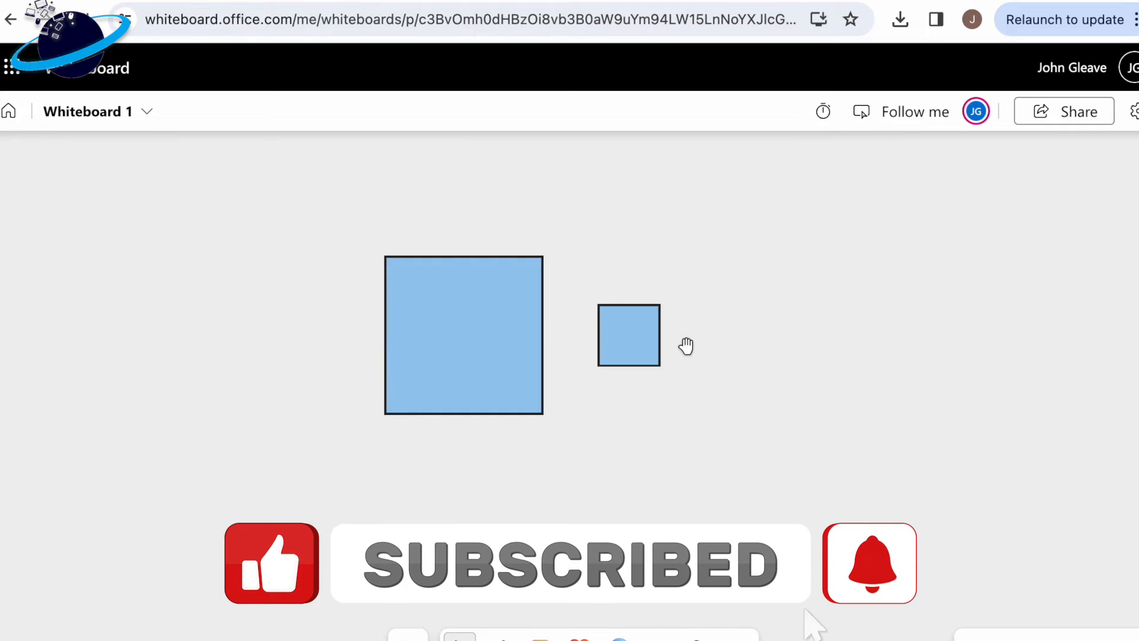
key("ctrl+v")
mouse_move(680, 345)
left_mouse_down()
mouse_move(730, 347)
mouse_move(415, 333)
mouse_move(289, 344)
mouse_move(290, 301)
mouse_move(288, 327)
left_mouse_up()
left_click(411, 494)
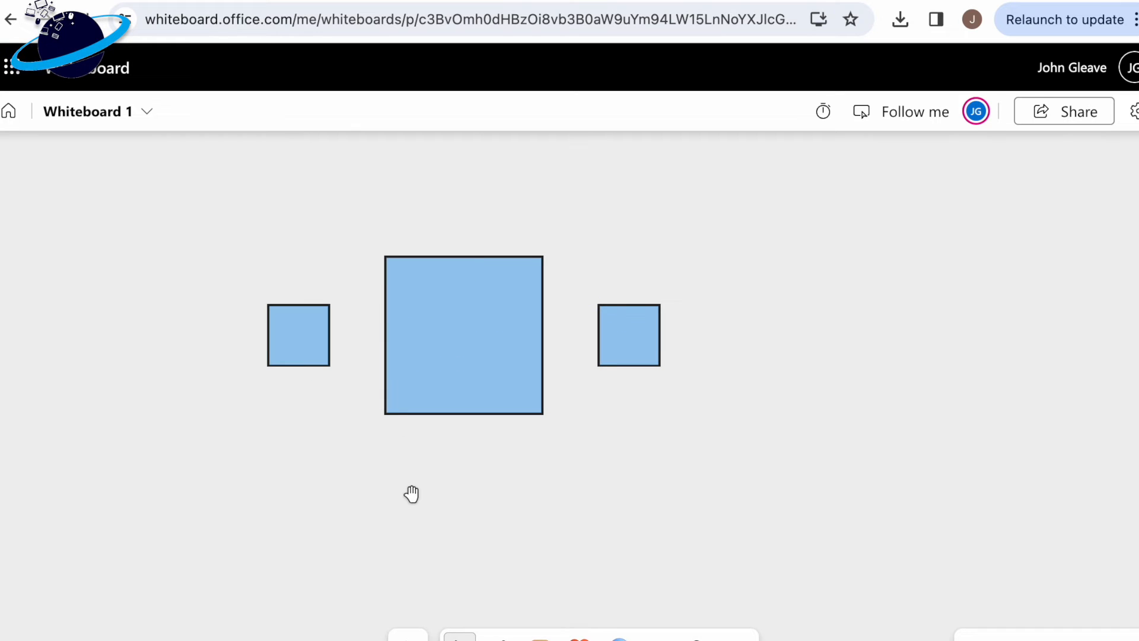
Move the left small square below the right one, select both and raise them into even alignment
left_click(301, 349)
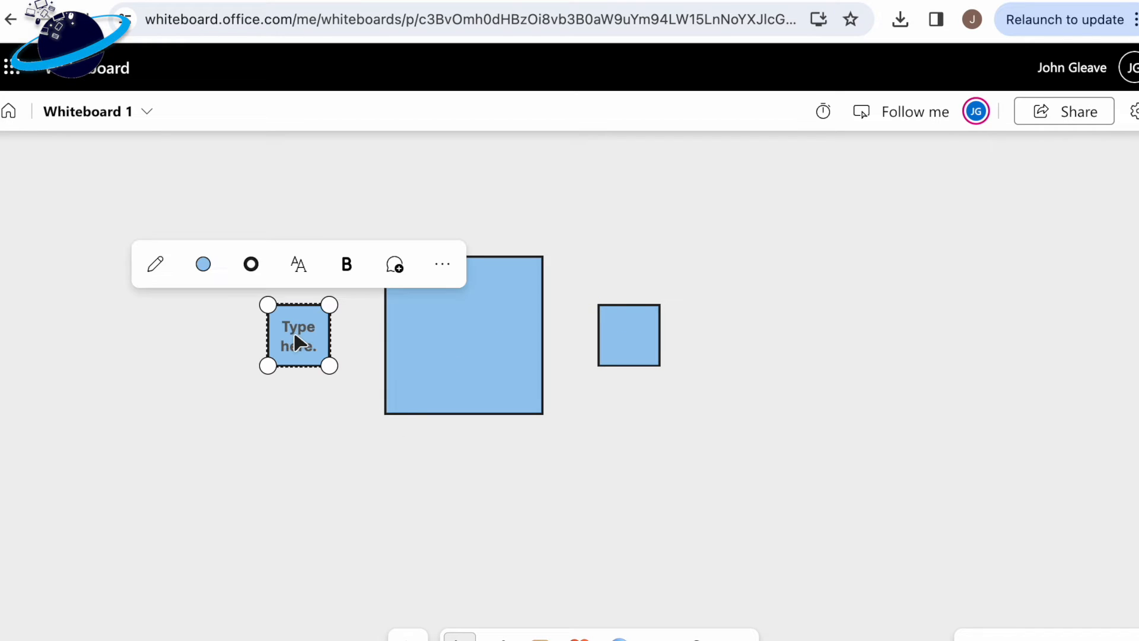
mouse_move(299, 343)
left_mouse_down()
mouse_move(617, 436)
mouse_move(649, 419)
mouse_move(629, 413)
left_mouse_up()
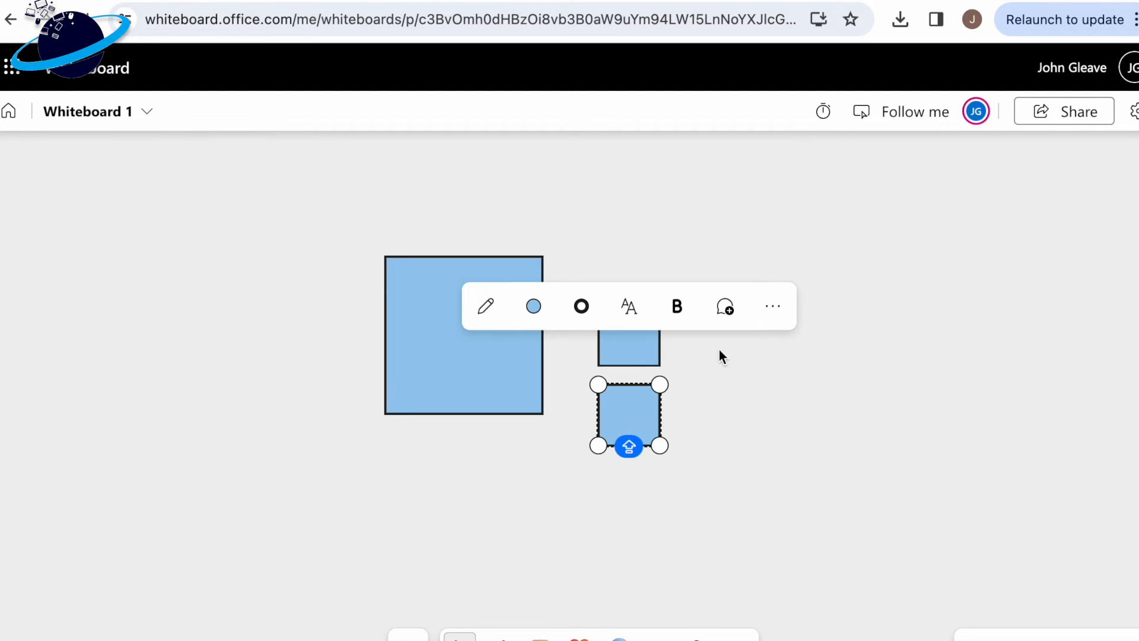
left_click(636, 352, "shift")
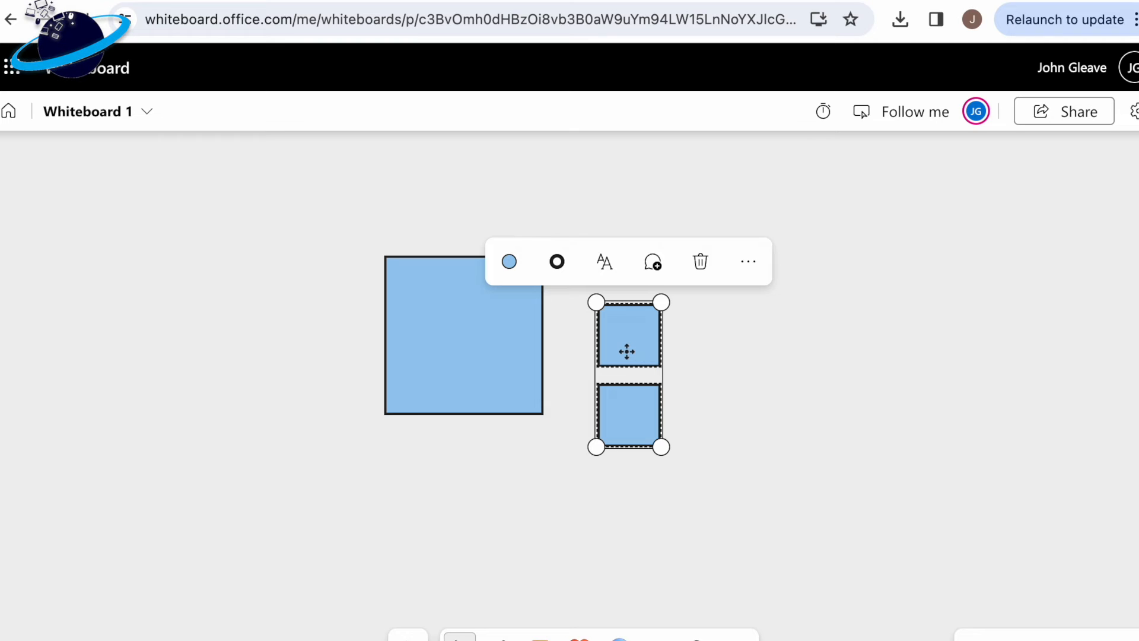
mouse_move(627, 351)
left_mouse_down()
mouse_move(625, 318)
mouse_move(465, 320)
mouse_move(648, 318)
left_mouse_up()
Draw a freehand squiggle with the Inking tool and nudge it toward the big square
left_click(790, 334)
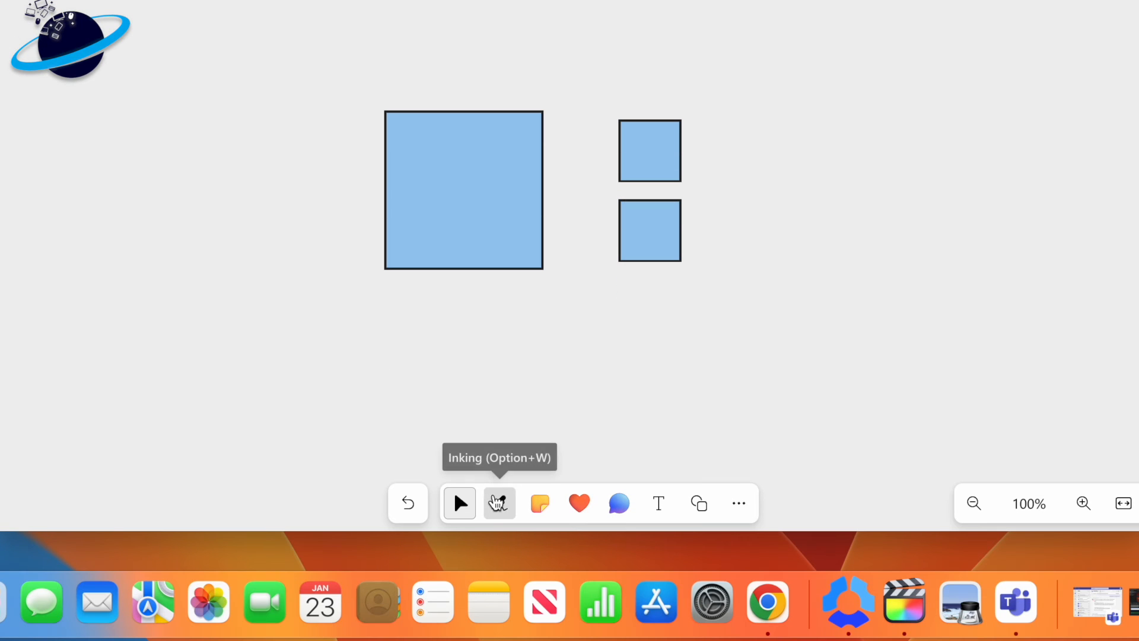
left_click(498, 504)
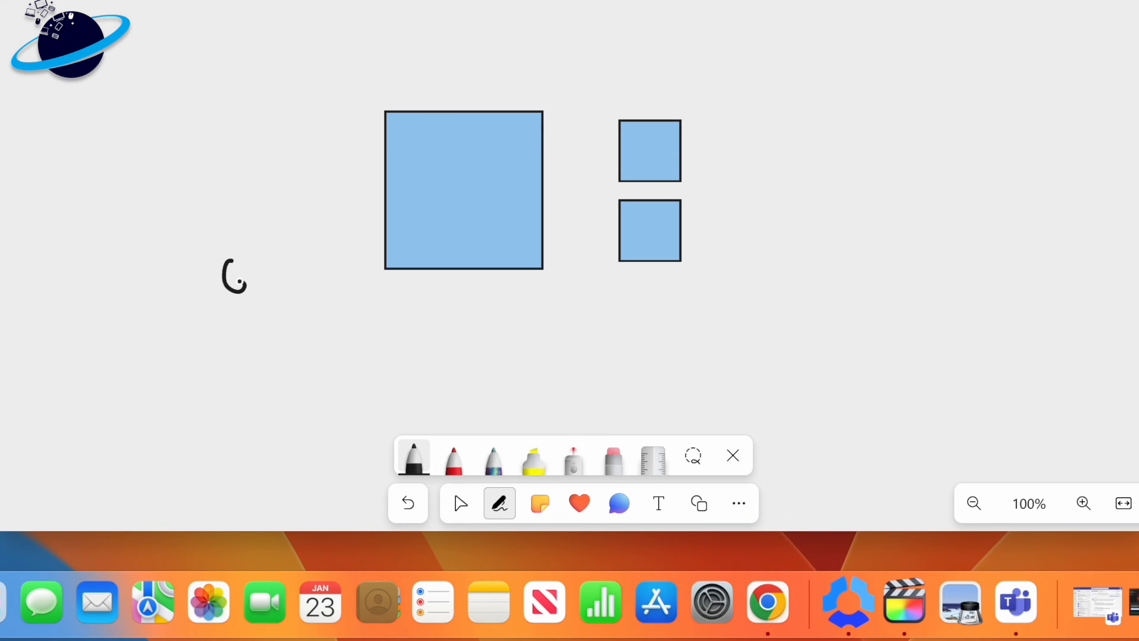
key("Escape")
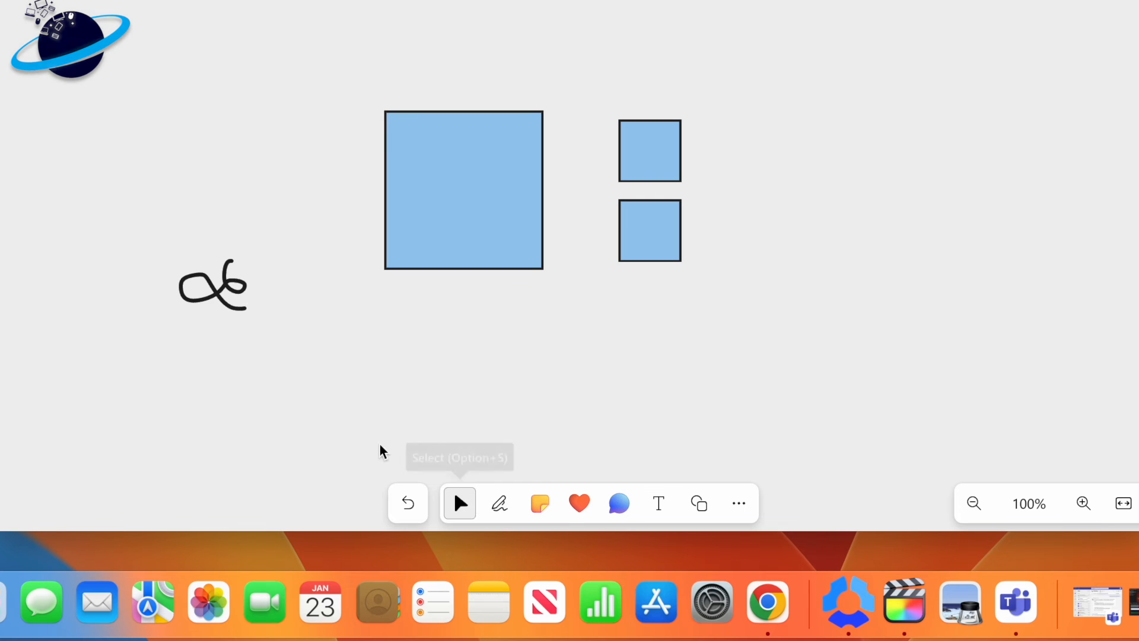
mouse_move(221, 297)
left_mouse_down()
mouse_move(588, 187)
mouse_move(248, 254)
left_mouse_up()
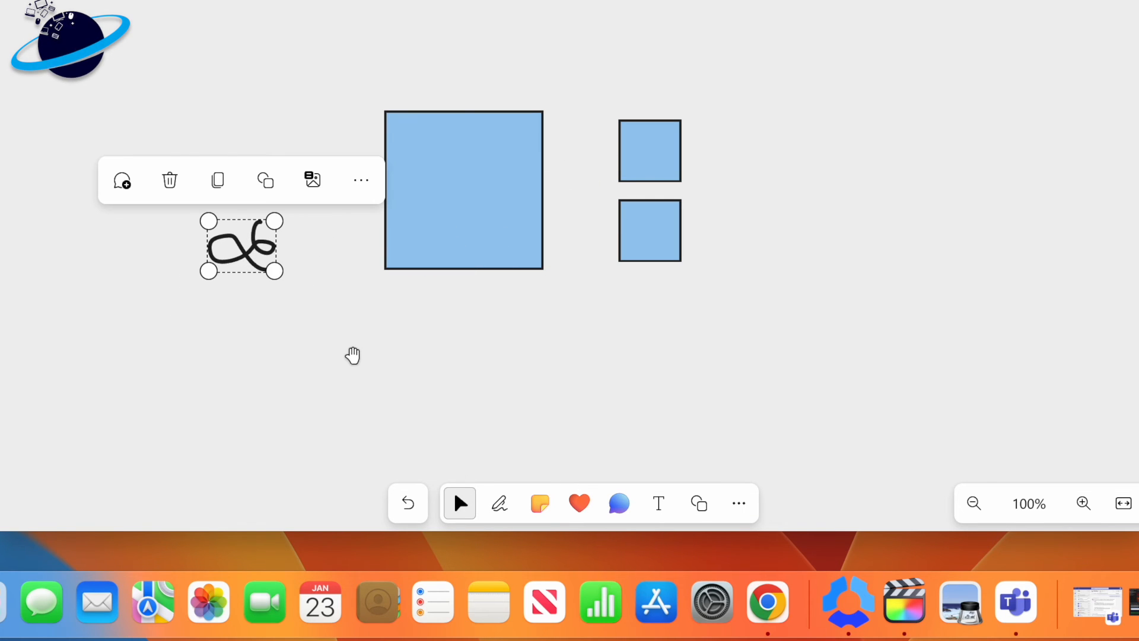